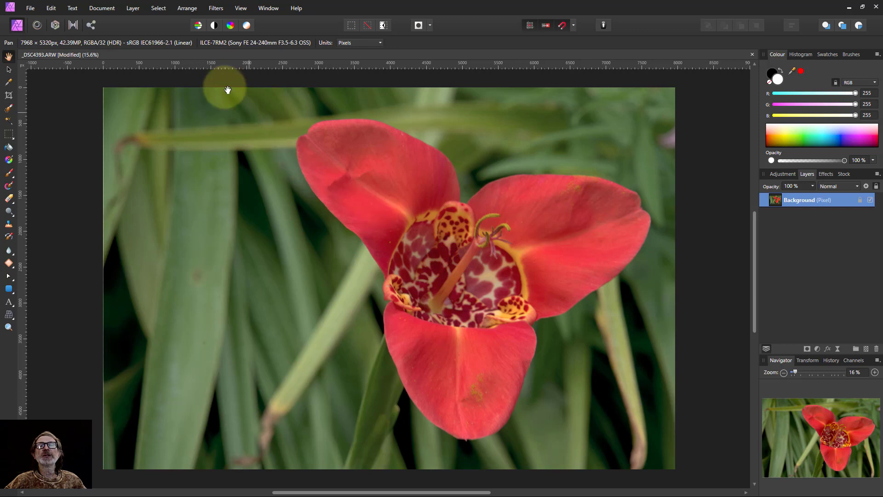
- Browse the layer commands menu, then dismiss it without adding a layer
left_click(132, 9)
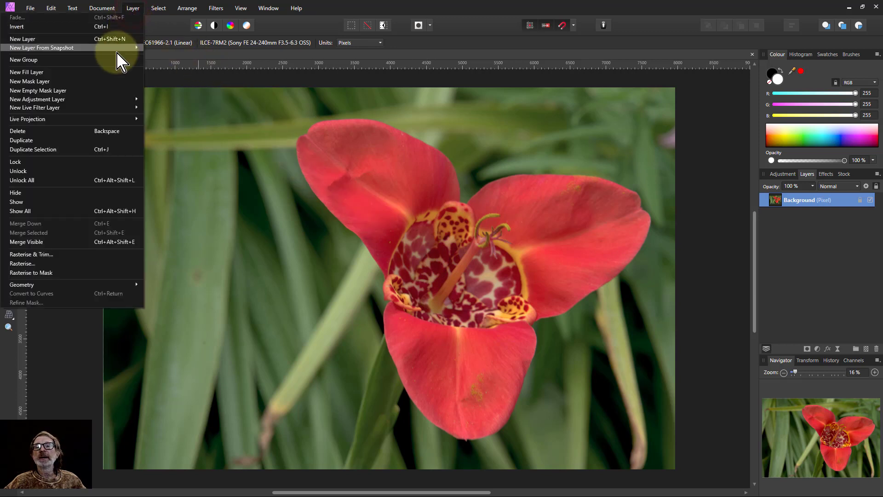
mouse_move(103, 100)
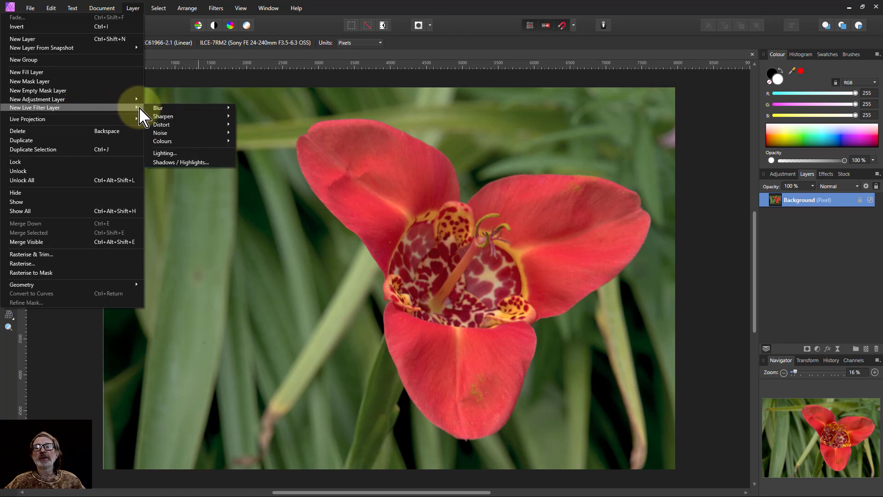
mouse_move(171, 109)
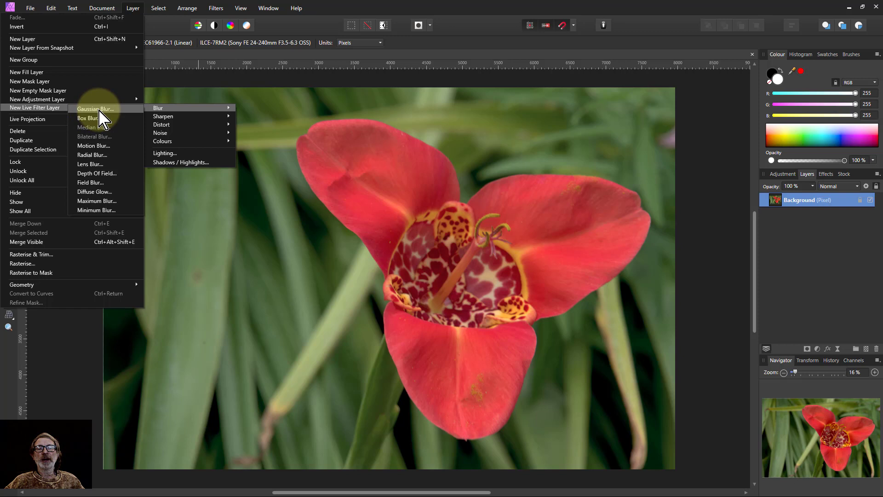
left_click(812, 331)
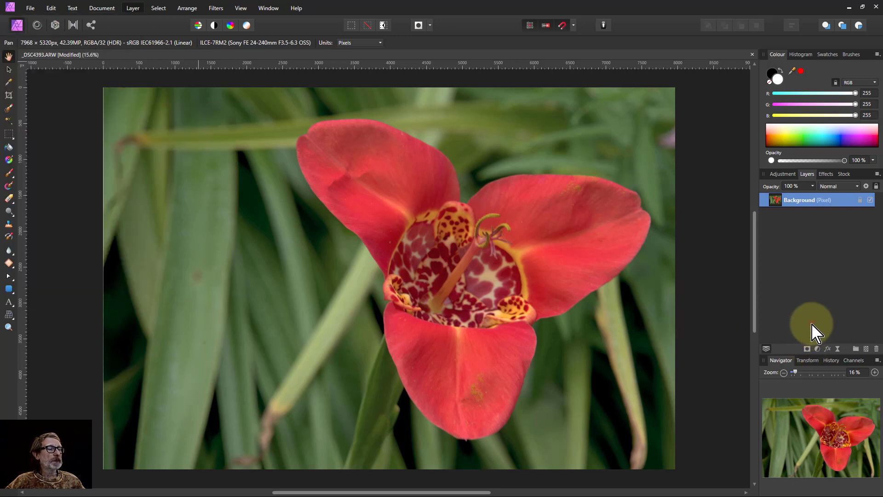
- Open the Live Filters list in the Layers panel
left_click(818, 351)
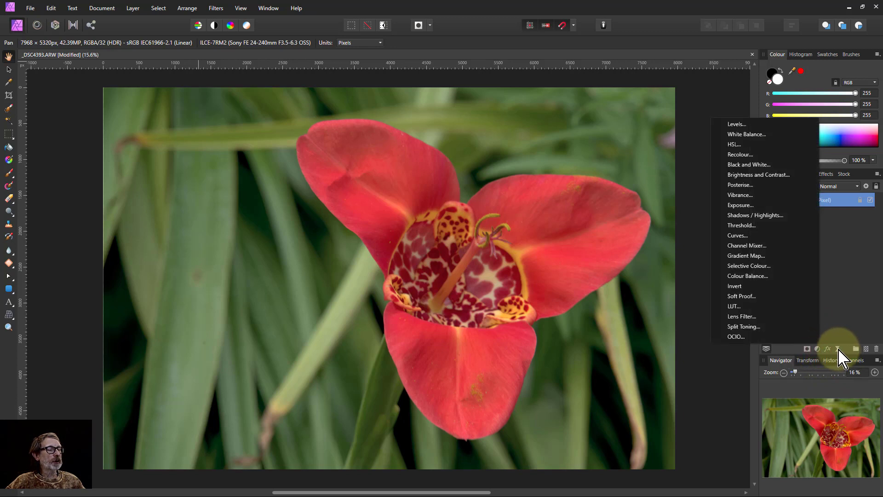
left_click(838, 350)
left_click(838, 350)
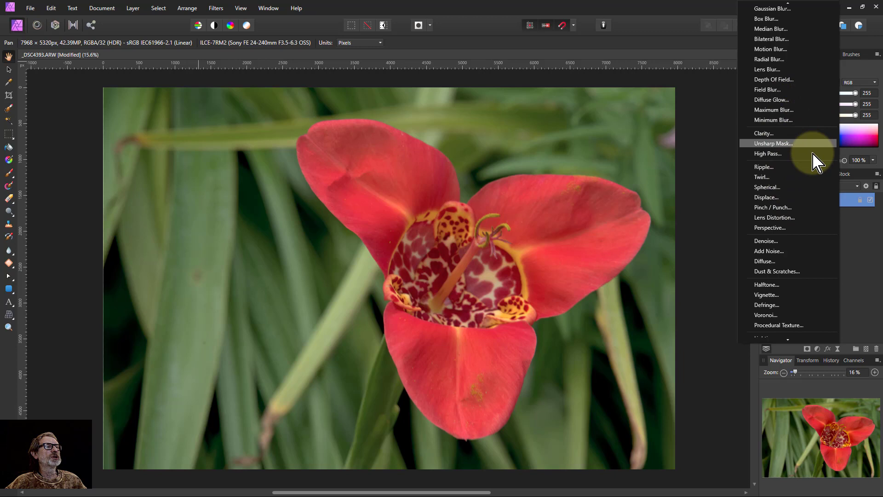
- Add a live Gaussian Blur layer and raise its radius to 100 px
left_click(781, 11)
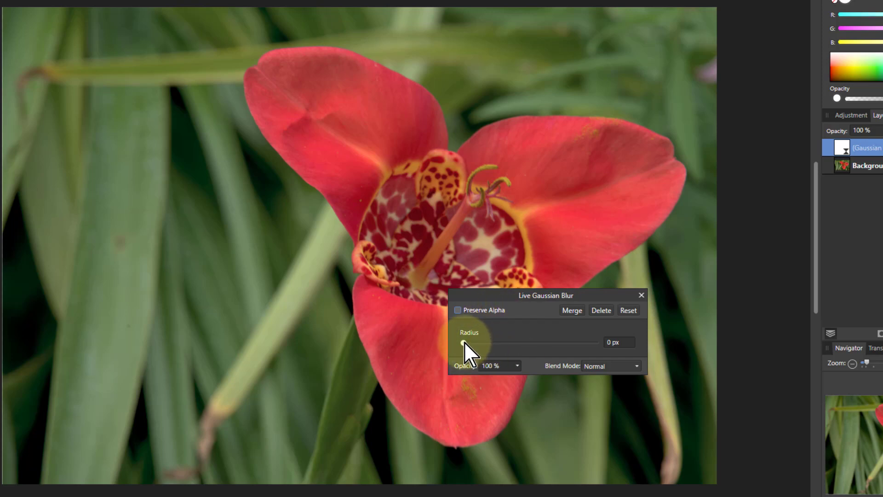
left_click_drag(464, 342, 605, 348)
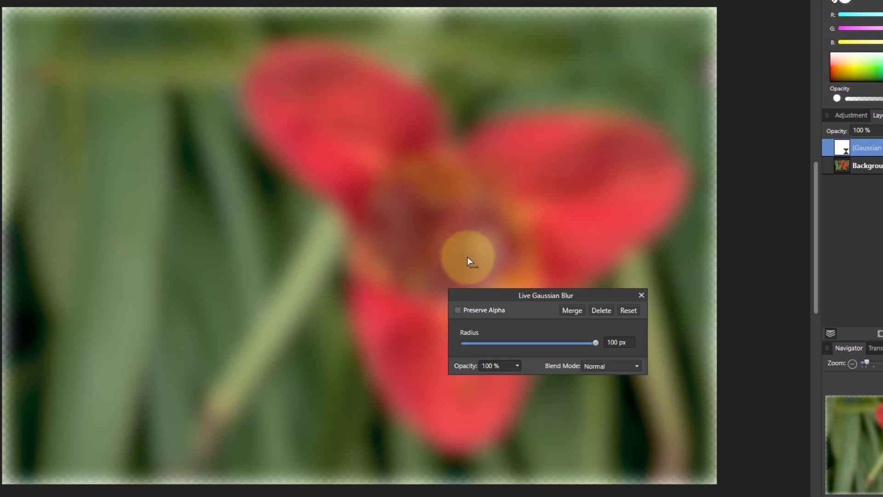
- Enable Preserve Alpha and merge the 100 px blur into the Background
left_click(458, 311)
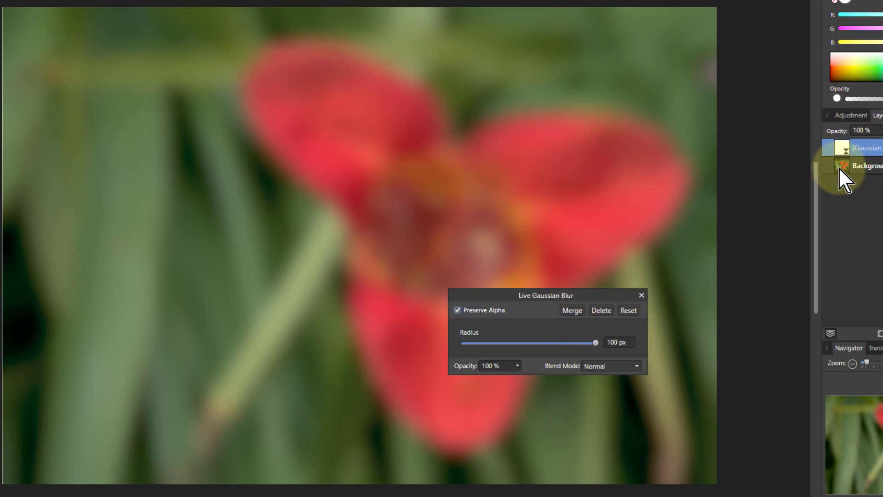
left_click(570, 309)
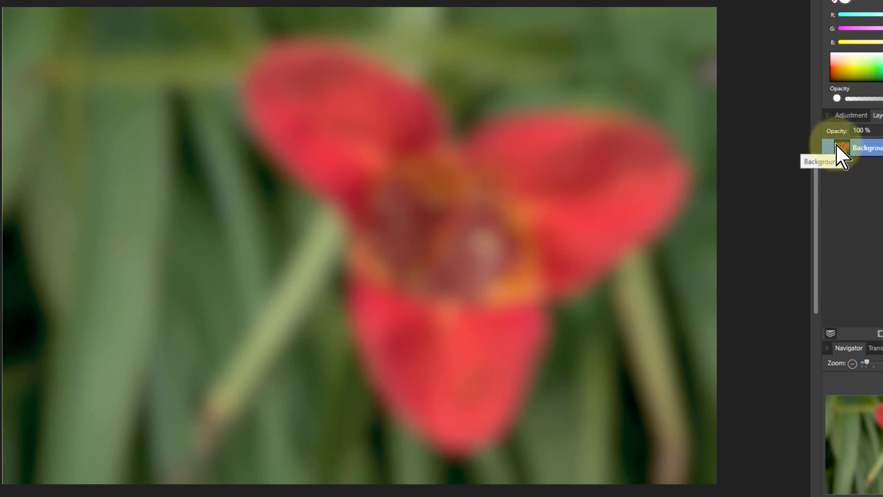
- Undo the merge, reopen the Gaussian Blur layer's settings and reset its radius to 0 px
key("ctrl+z")
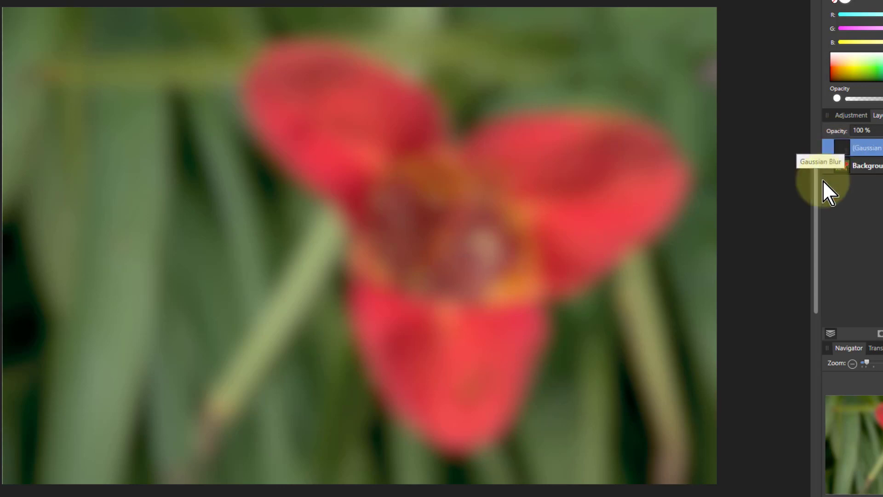
double_click(842, 147)
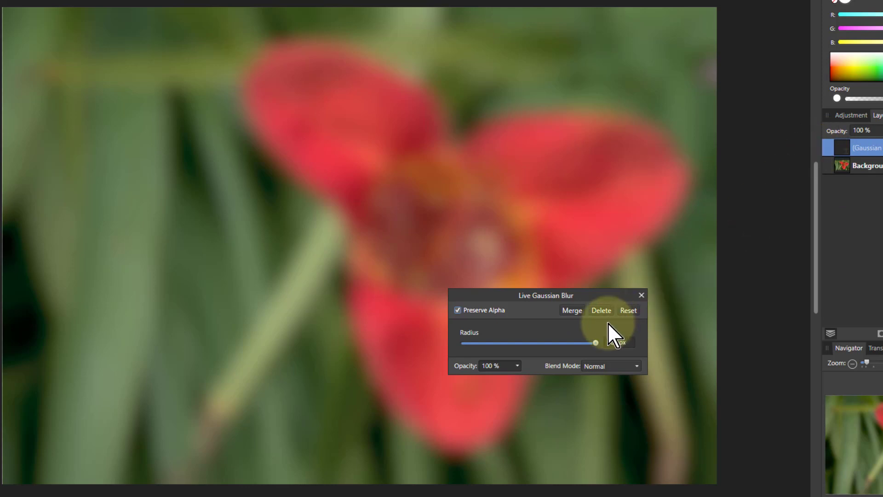
left_click(630, 310)
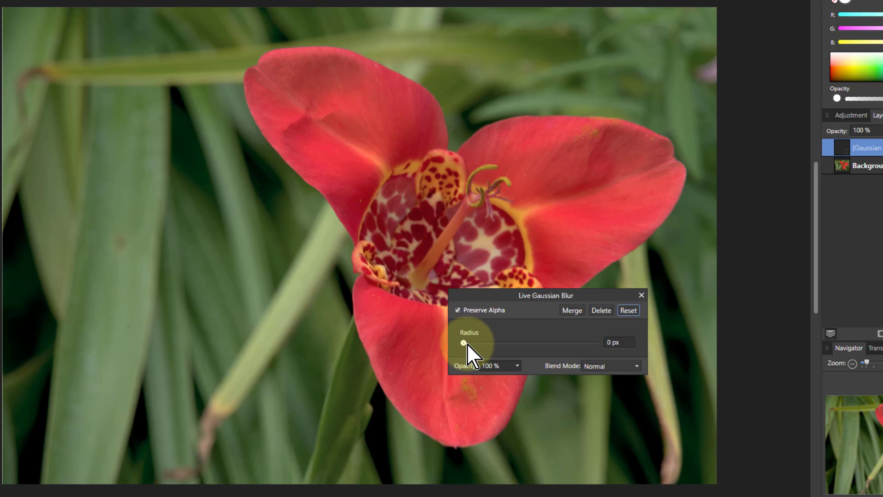
- Raise the blur radius to 100 px, enter 200 px, then bring it down to 113.3 px
left_click_drag(467, 343, 612, 345)
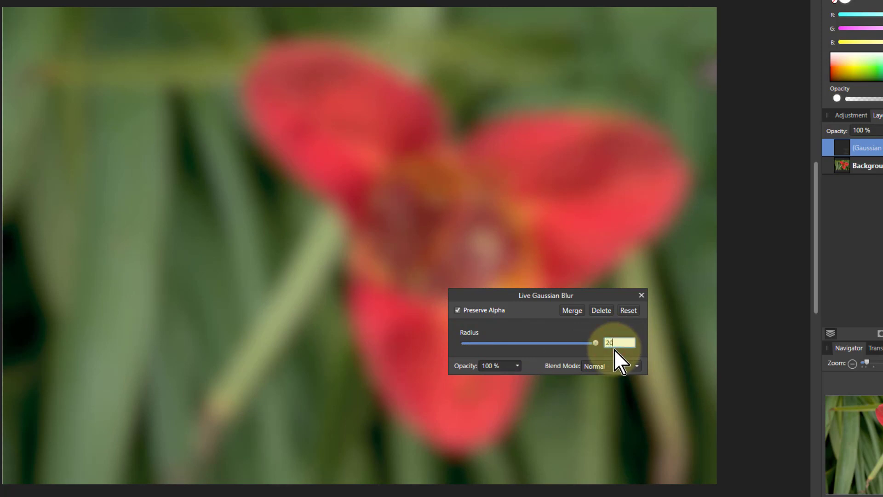
type("0")
key("Return")
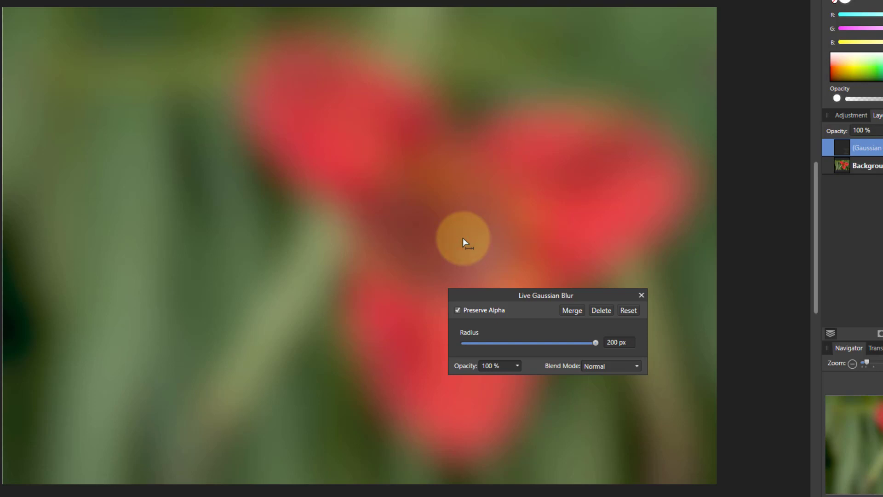
left_click_drag(463, 238, 504, 251)
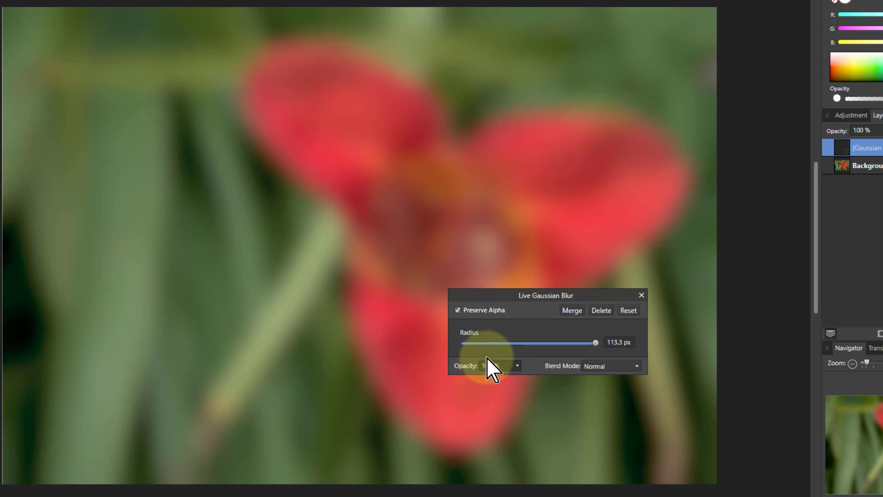
left_click(518, 365)
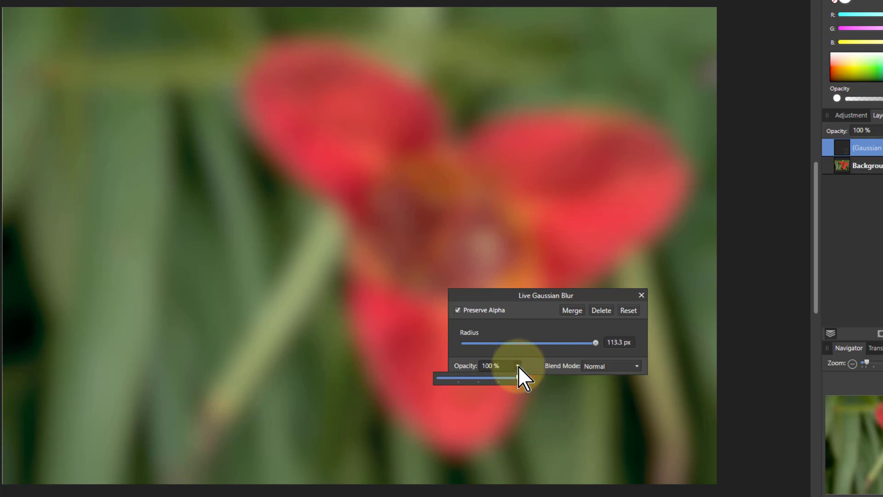
left_click_drag(517, 366, 518, 375)
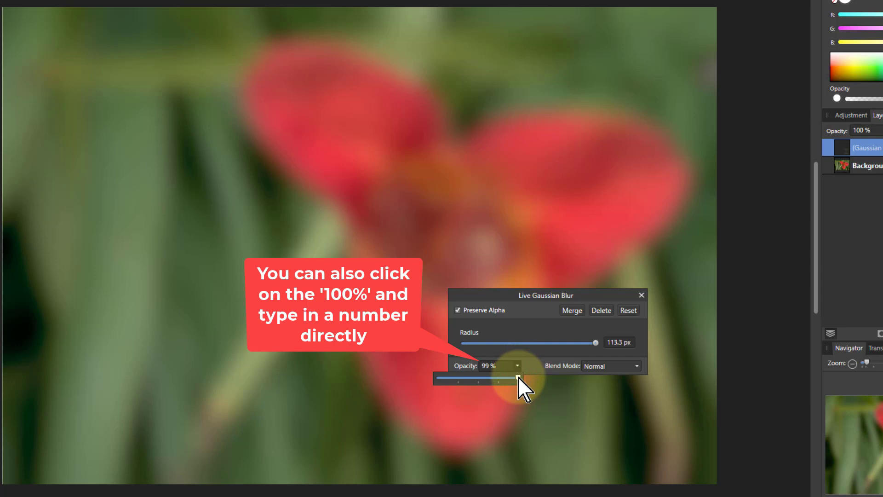
left_click_drag(518, 379, 478, 383)
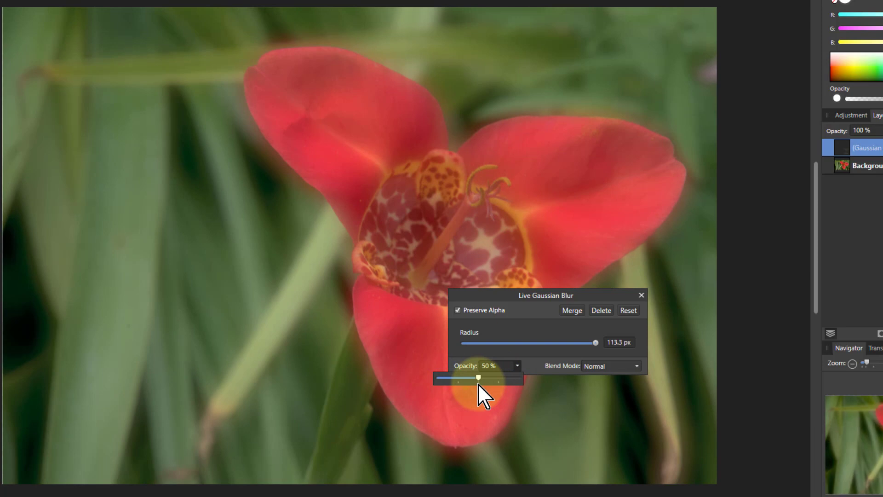
left_click_drag(478, 384, 478, 384)
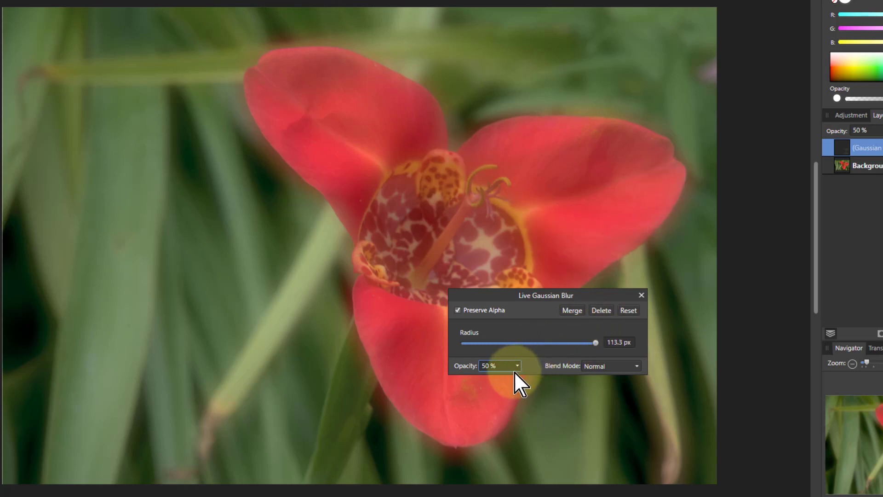
left_click_drag(520, 367, 579, 386)
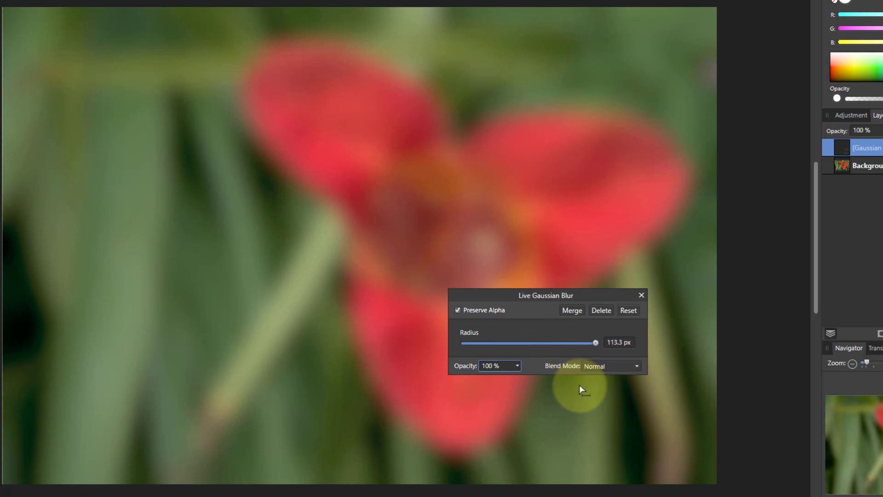
- Scroll through the Gaussian Blur's blend modes to preview each on the flower
left_click(603, 368)
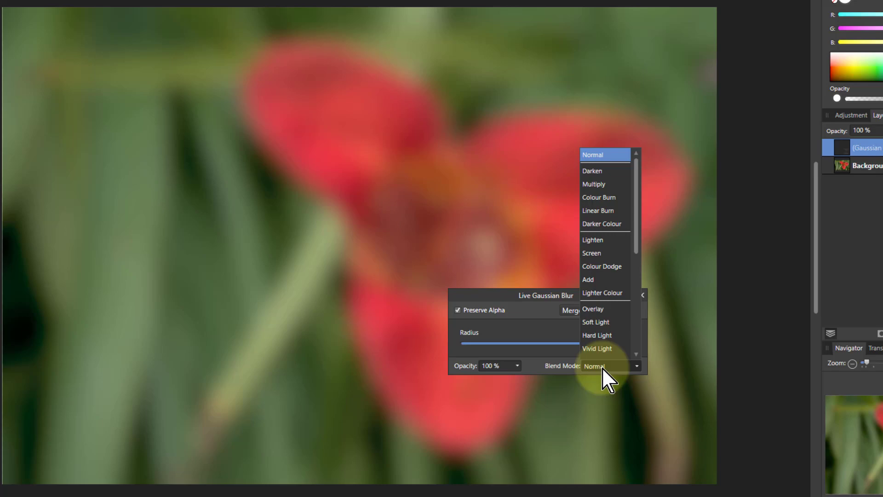
scroll(602, 364, "down", 3)
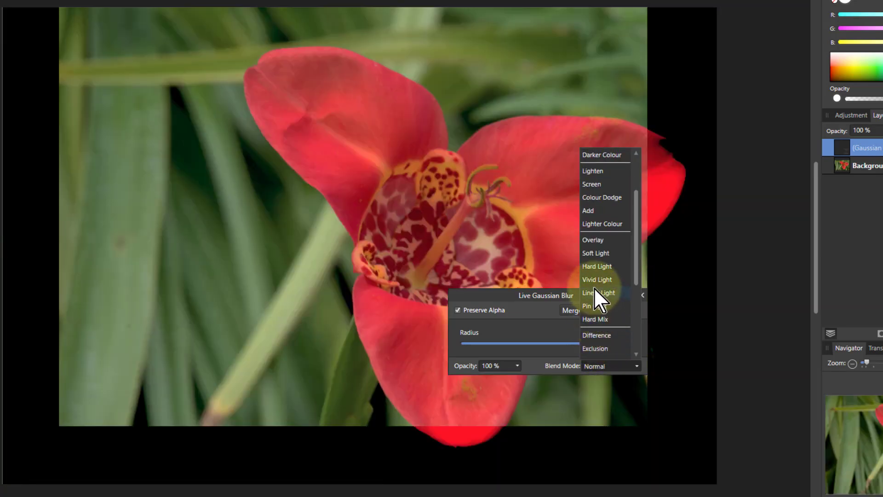
scroll(598, 161, "up", 1)
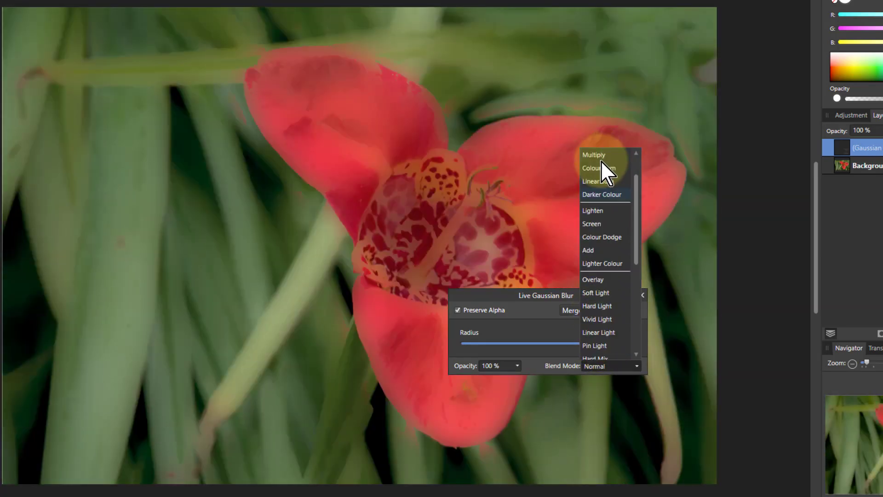
scroll(601, 163, "up", 1)
scroll(601, 180, "down", 3)
scroll(601, 193, "up", 1)
scroll(601, 196, "down", 1)
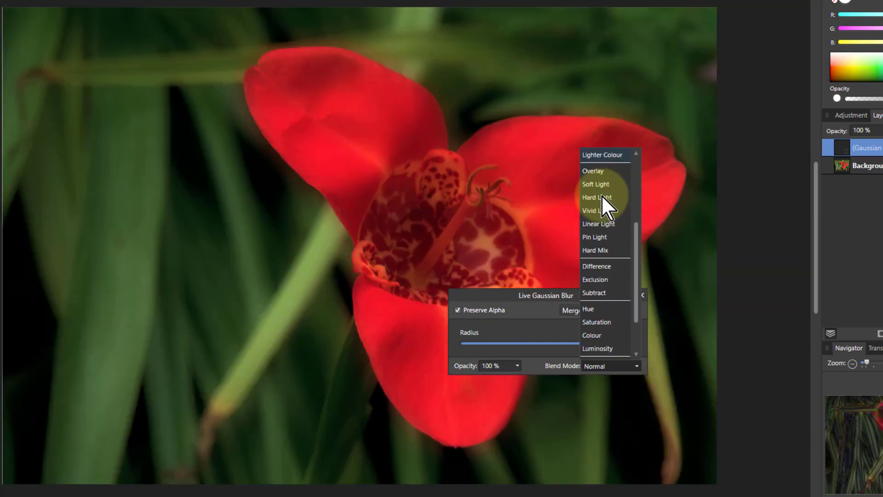
scroll(601, 195, "up", 5)
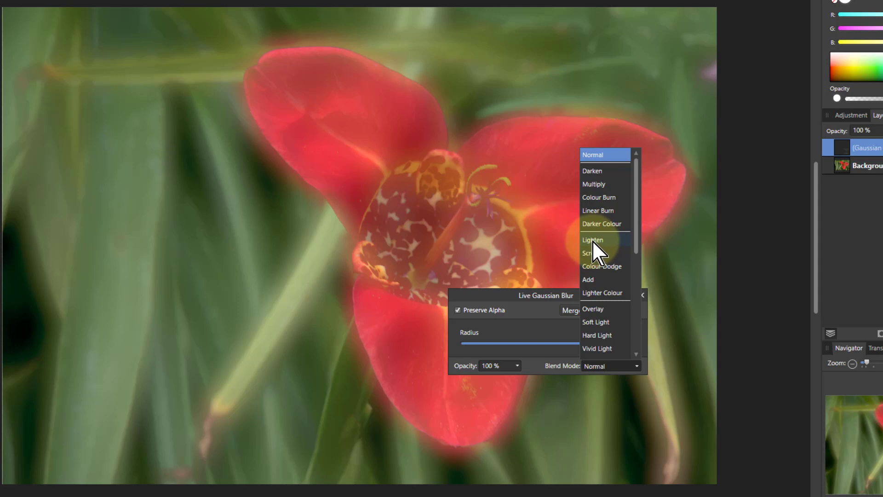
- Apply Lighten blend mode, then scroll through other modes to compare previews
left_click(592, 240)
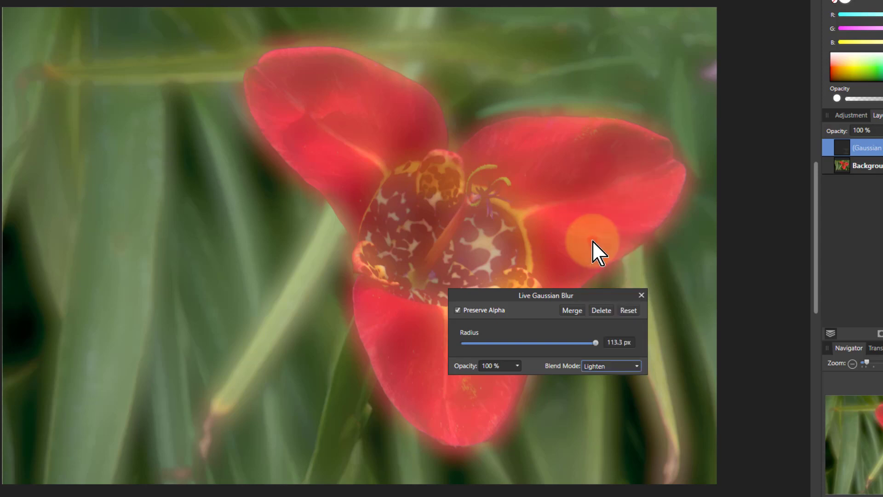
left_click_drag(517, 366, 537, 384)
left_click(610, 367)
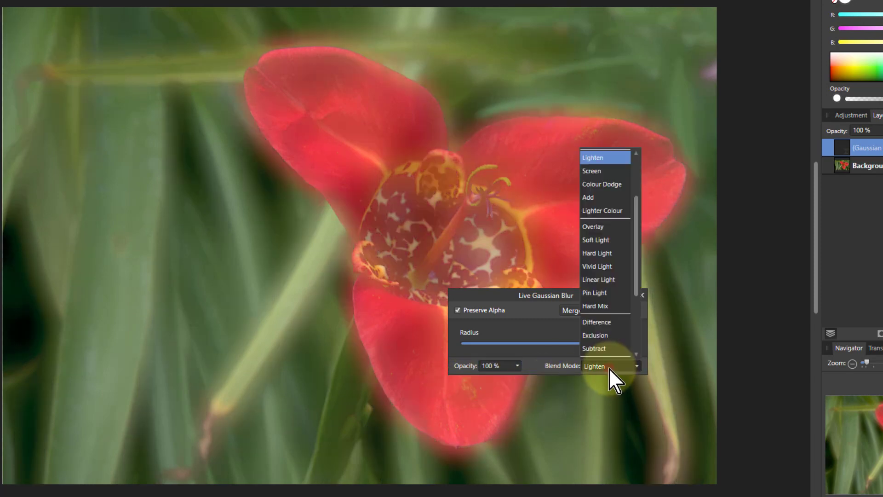
scroll(612, 361, "down", 1)
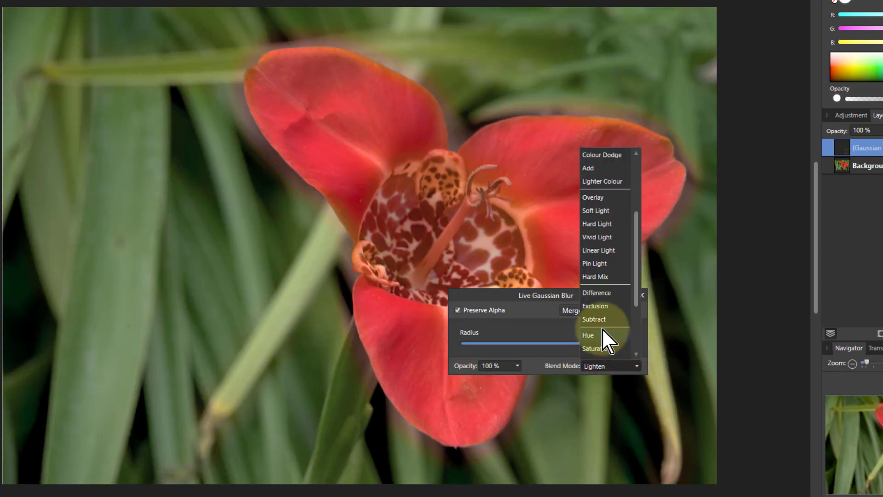
scroll(563, 216, "up", 1)
scroll(607, 205, "up", 3)
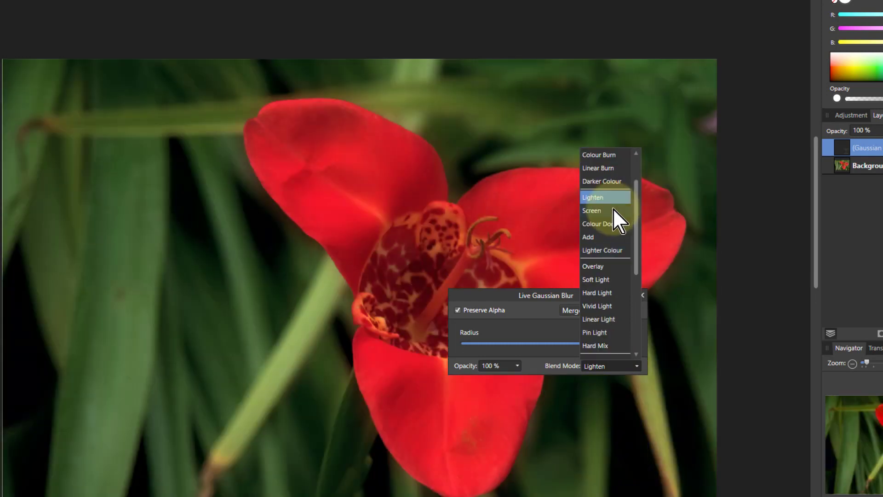
scroll(733, 206, "down", 1)
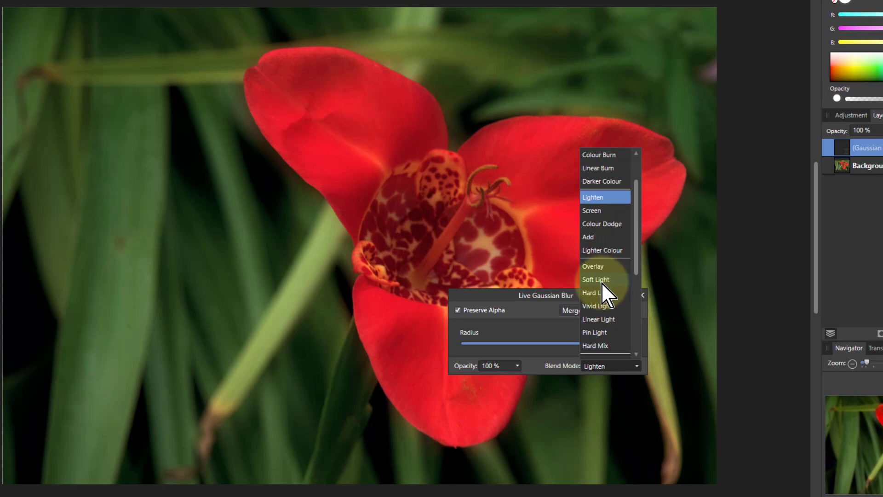
scroll(602, 283, "down", 3)
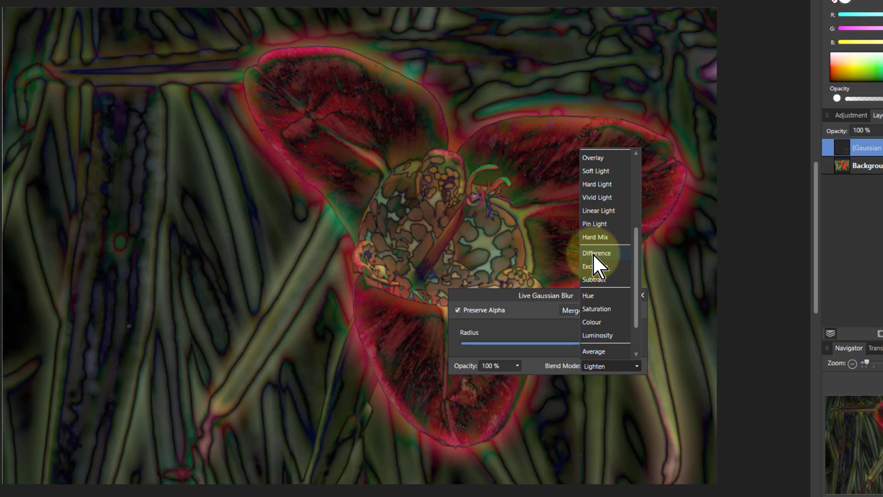
- Set Difference blend mode, 79% opacity and a 157.9 px blur radius
left_click(593, 253)
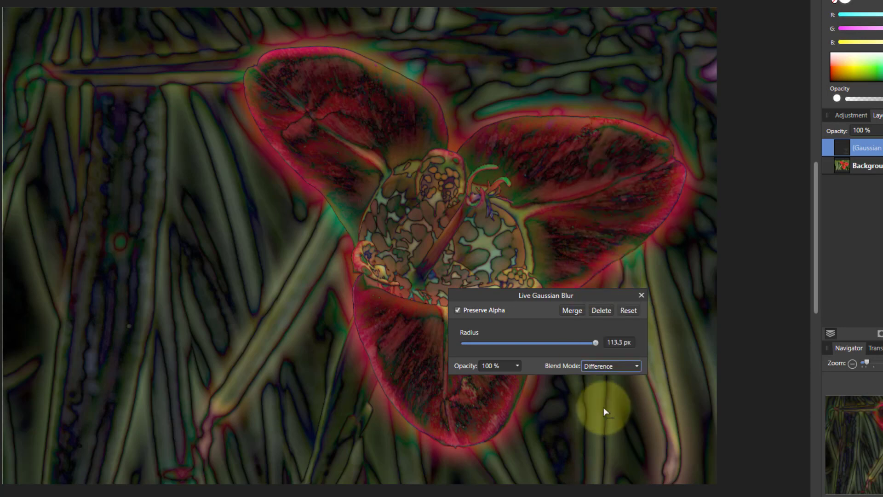
left_click(519, 366)
mouse_move(516, 375)
left_mouse_down()
mouse_move(486, 377)
mouse_move(503, 379)
left_mouse_up()
mouse_move(599, 343)
left_mouse_down()
mouse_move(560, 343)
mouse_move(587, 344)
left_mouse_up()
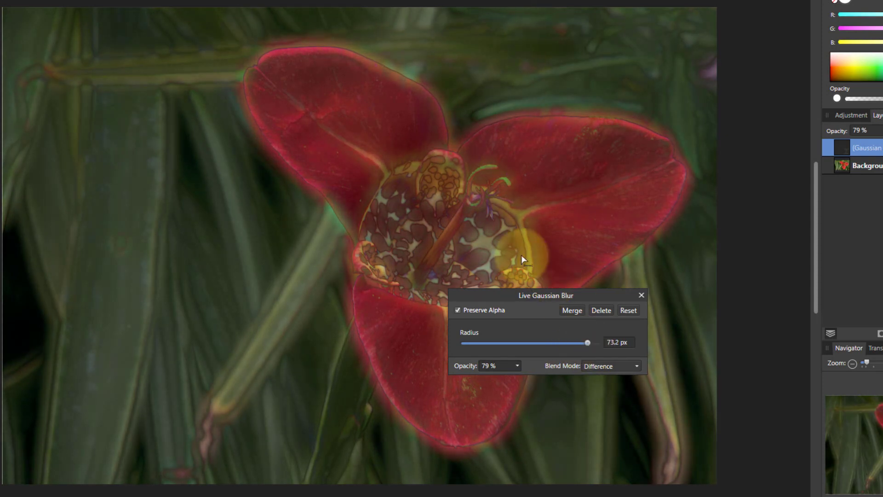
left_click_drag(521, 254, 564, 255)
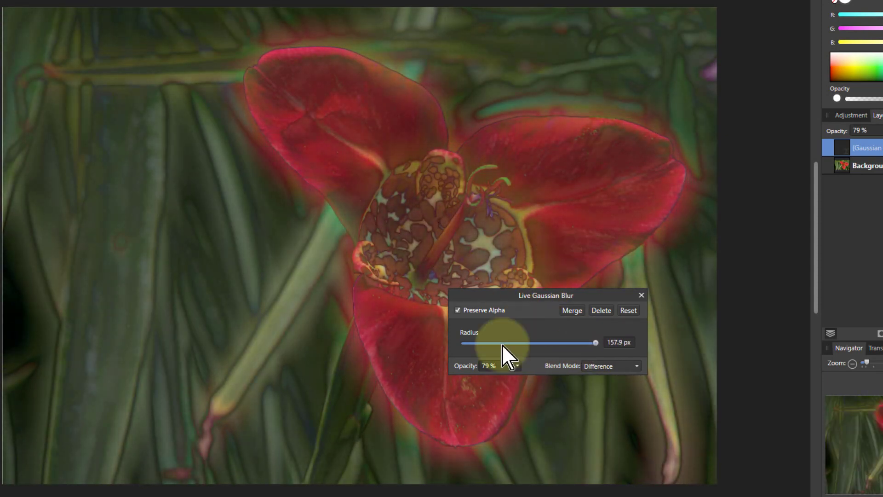